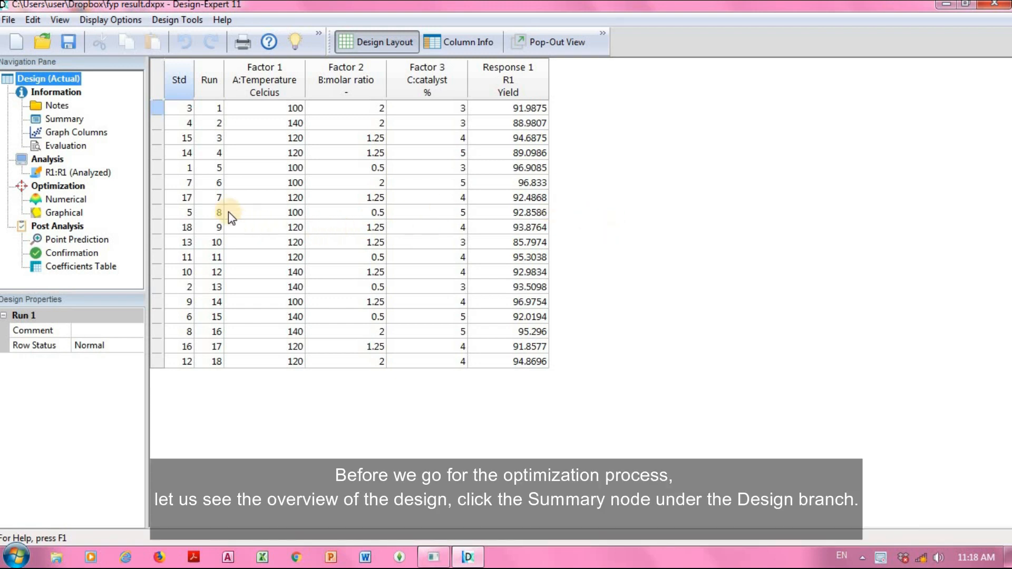
# Open the design summary and examine the study type, design type and design model in the build information.
pyautogui.click(49, 119)
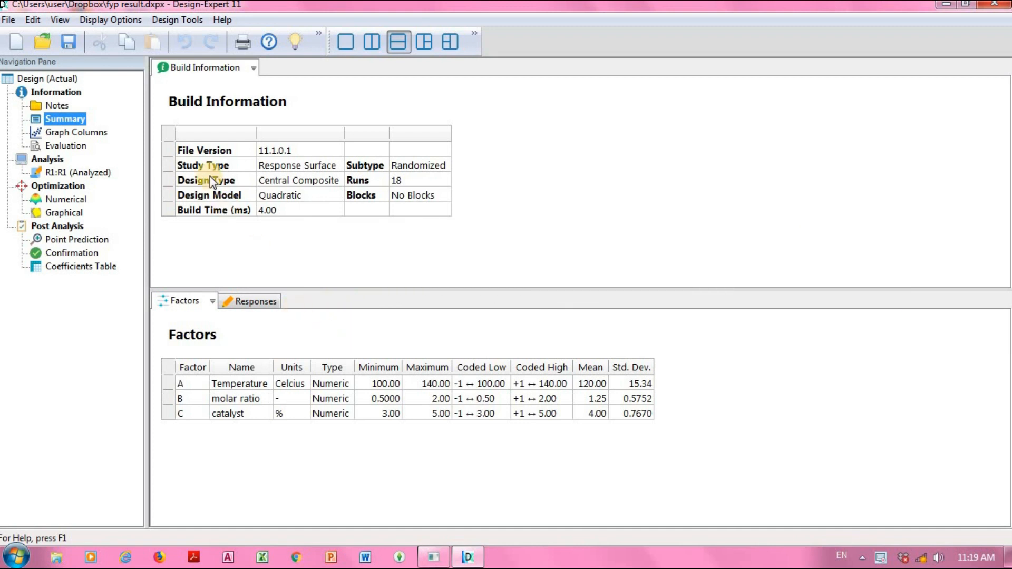
pyautogui.click(301, 167)
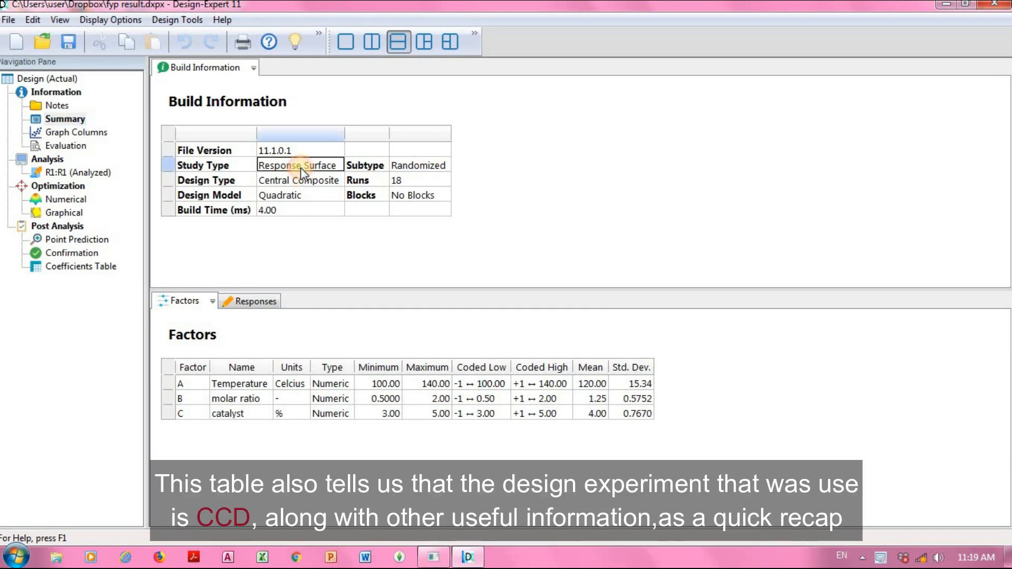
pyautogui.click(317, 150)
pyautogui.click(319, 166)
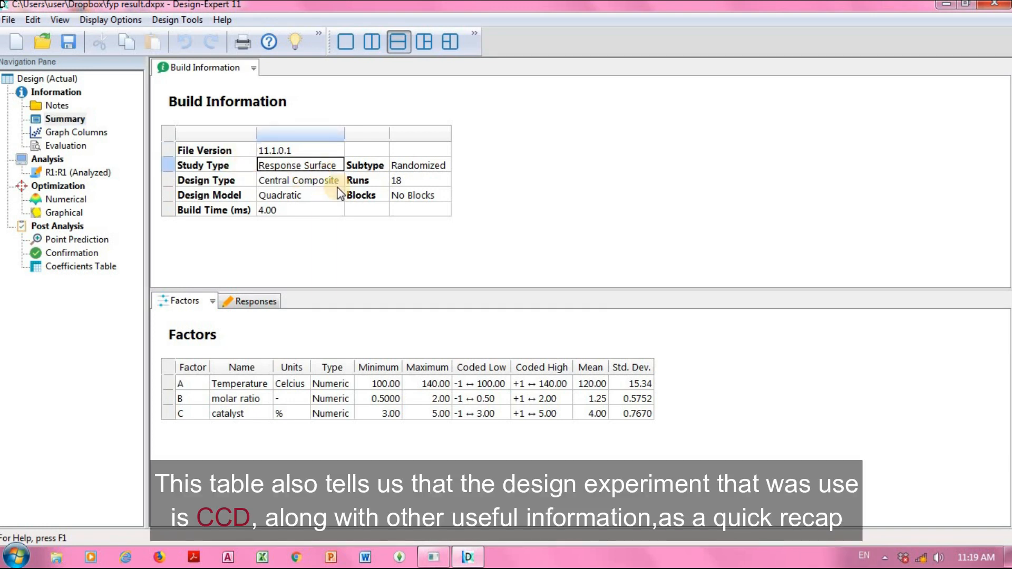
pyautogui.click(299, 181)
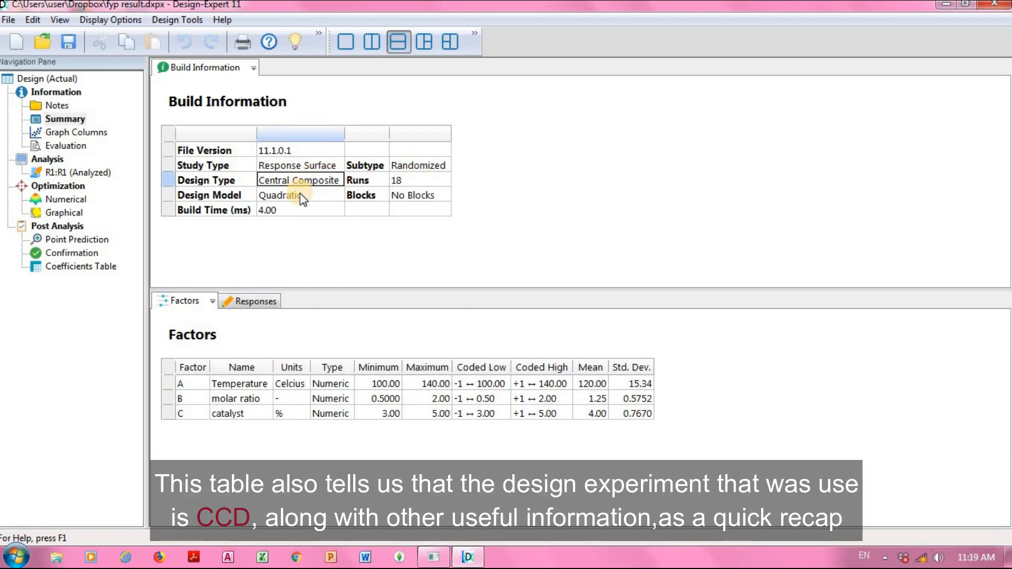
pyautogui.click(301, 195)
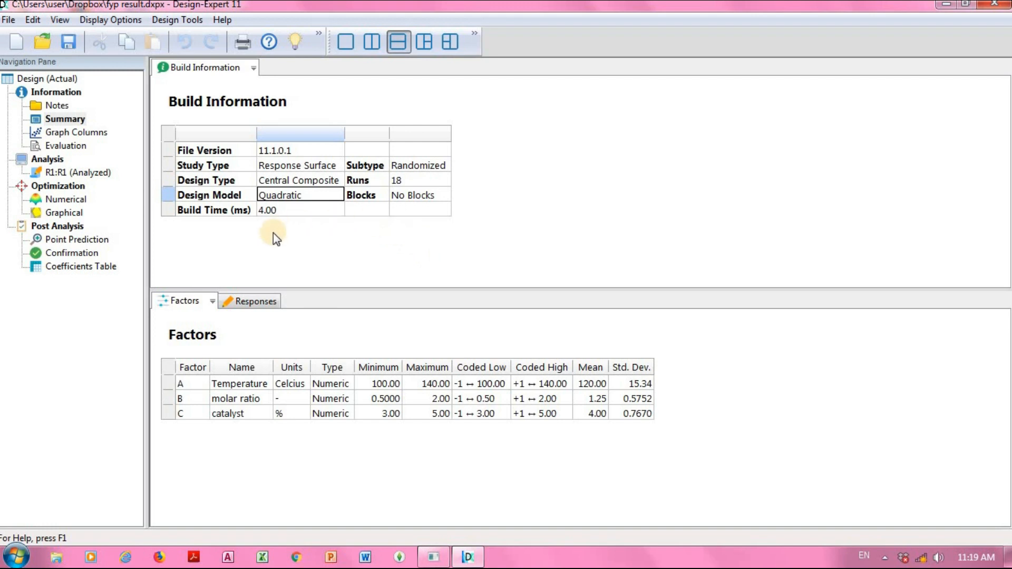
# Open the post-analysis coefficients table and compare R1's coefficients for the BC interaction and factor C.
pyautogui.click(54, 226)
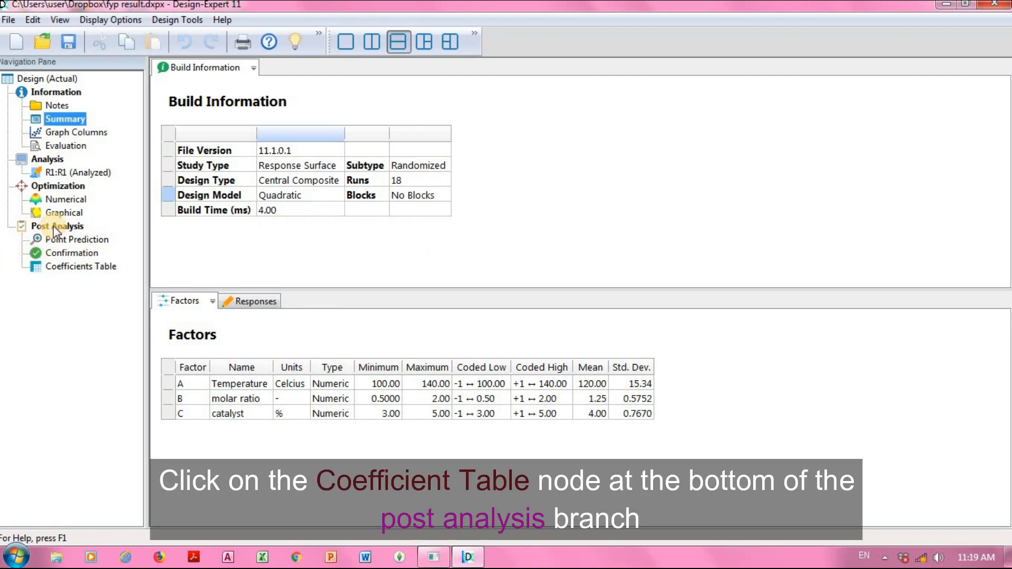
pyautogui.click(58, 266)
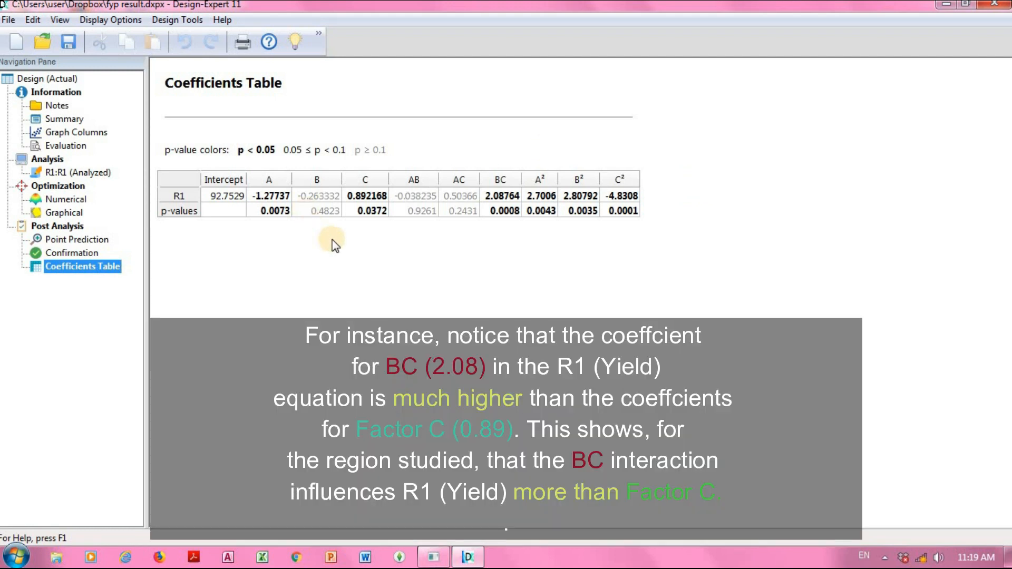
pyautogui.click(512, 196)
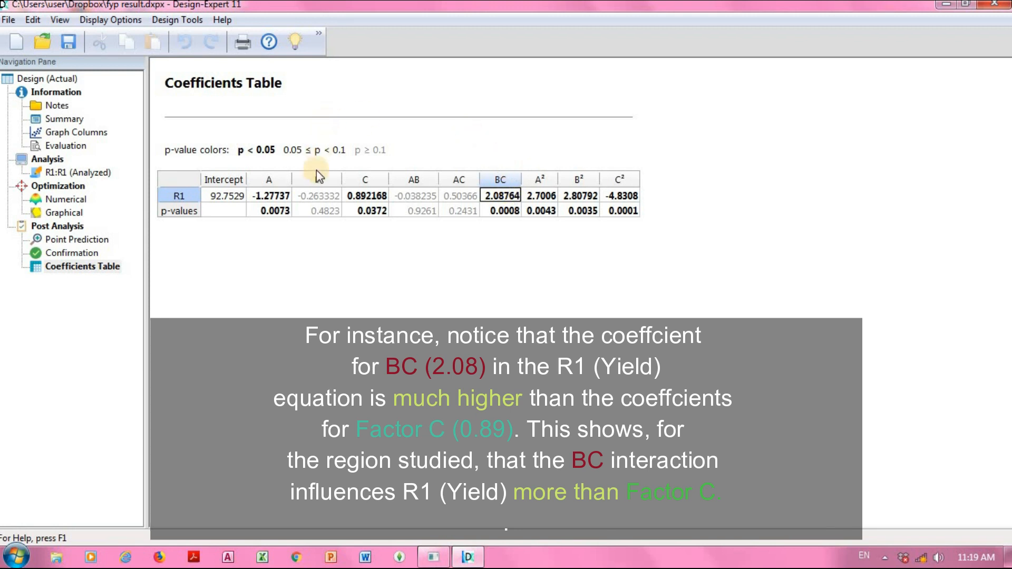
pyautogui.click(381, 196)
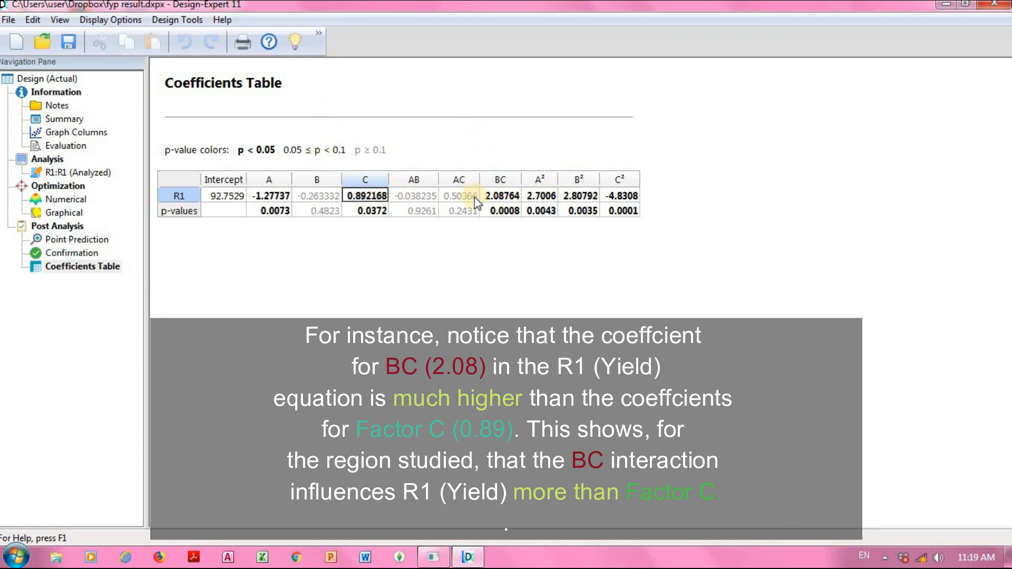
pyautogui.click(501, 196)
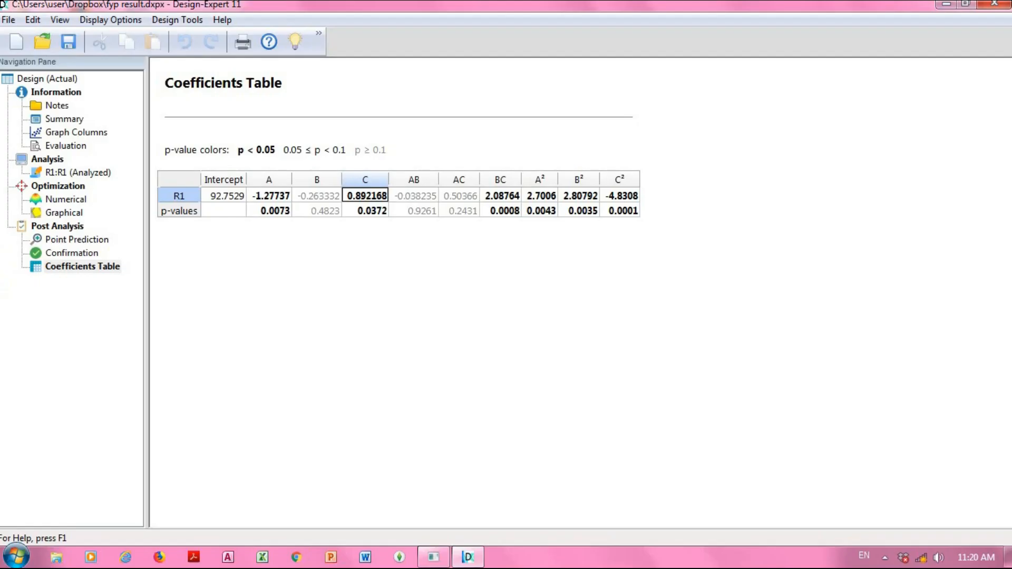
# Open the numerical optimization criteria and review the settings for temperature, molar ratio, catalyst and R1.
pyautogui.click(52, 185)
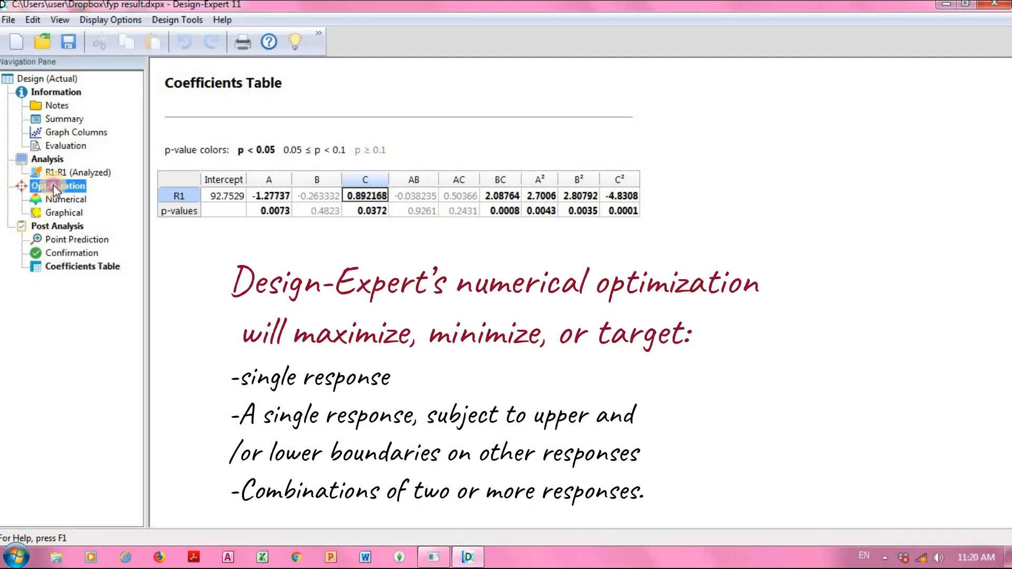
pyautogui.click(57, 198)
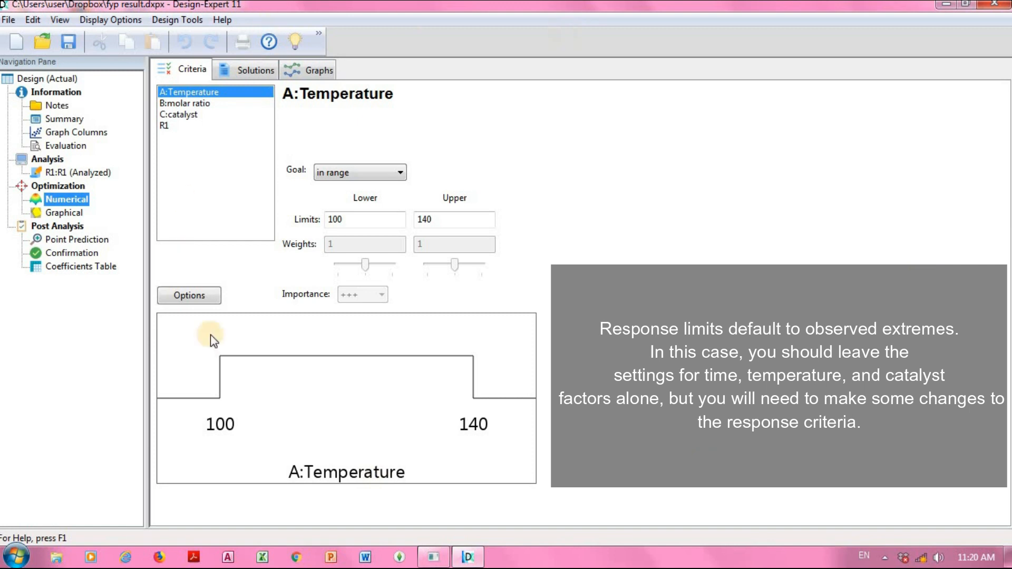
pyautogui.click(336, 218)
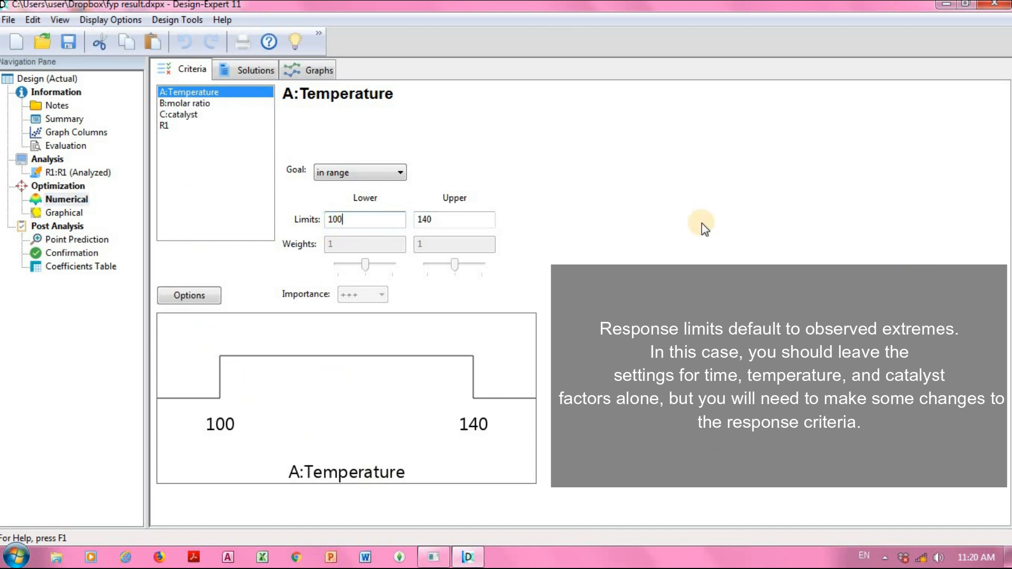
pyautogui.click(190, 103)
pyautogui.click(178, 114)
pyautogui.click(168, 126)
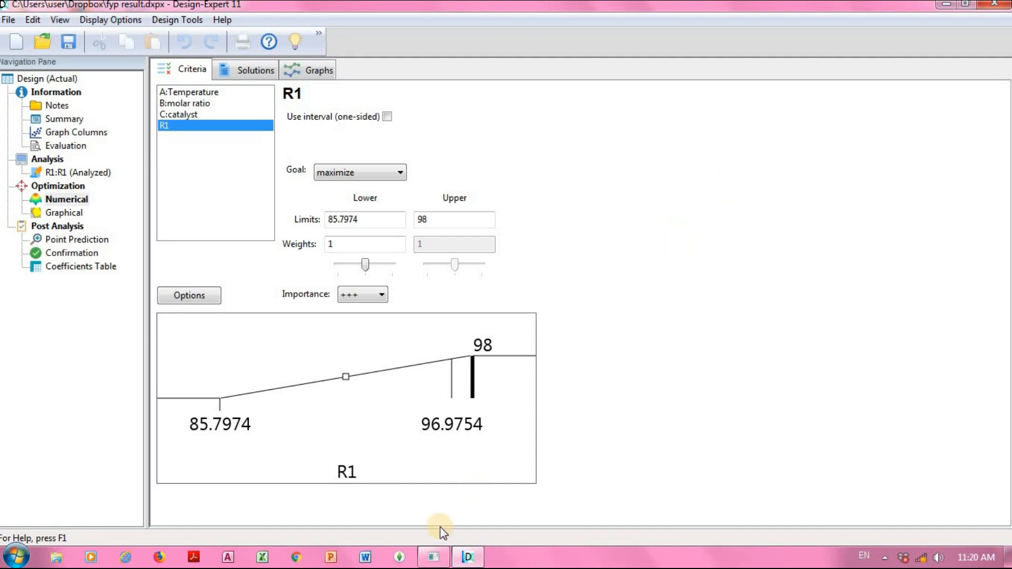
# Set the R1 response's optimization goal to maximize with an importance of +++.
pyautogui.click(345, 245)
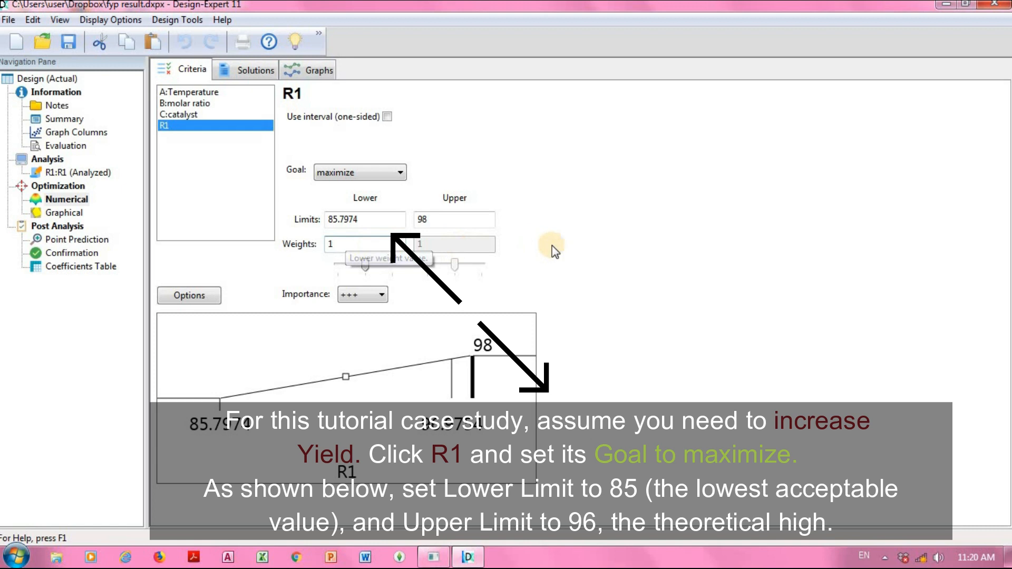
pyautogui.click(346, 171)
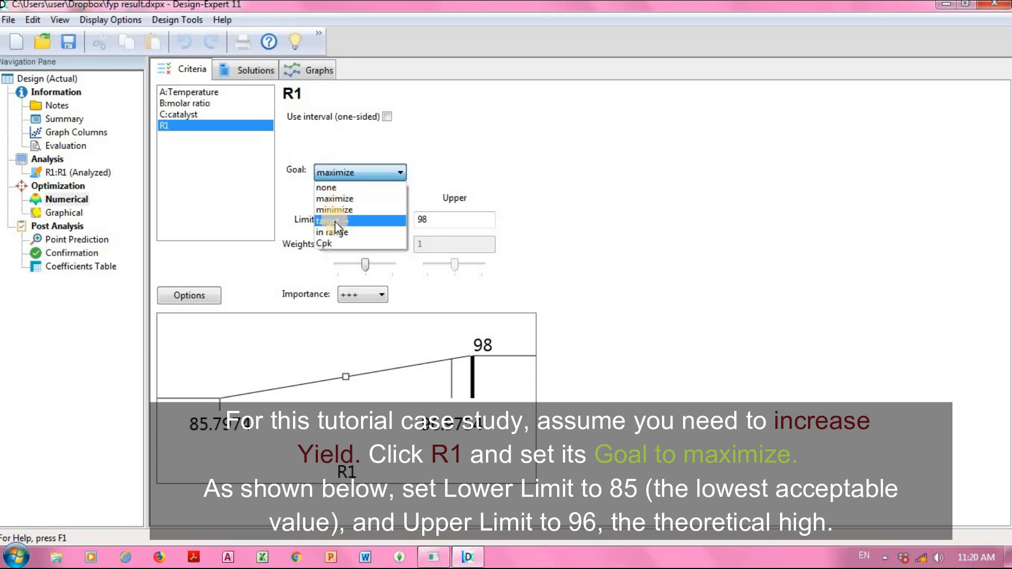
pyautogui.click(336, 198)
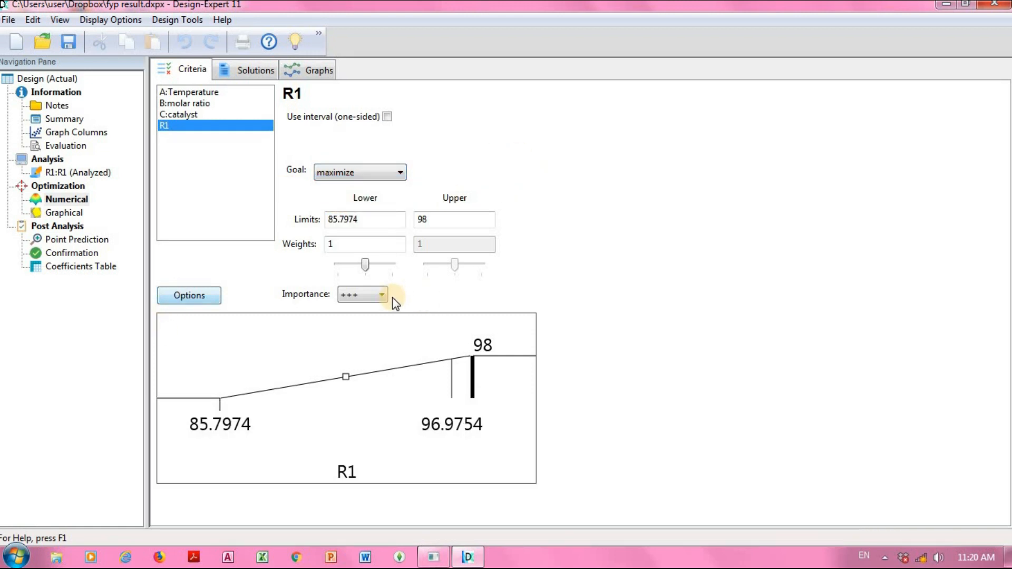
pyautogui.click(379, 294)
pyautogui.click(362, 333)
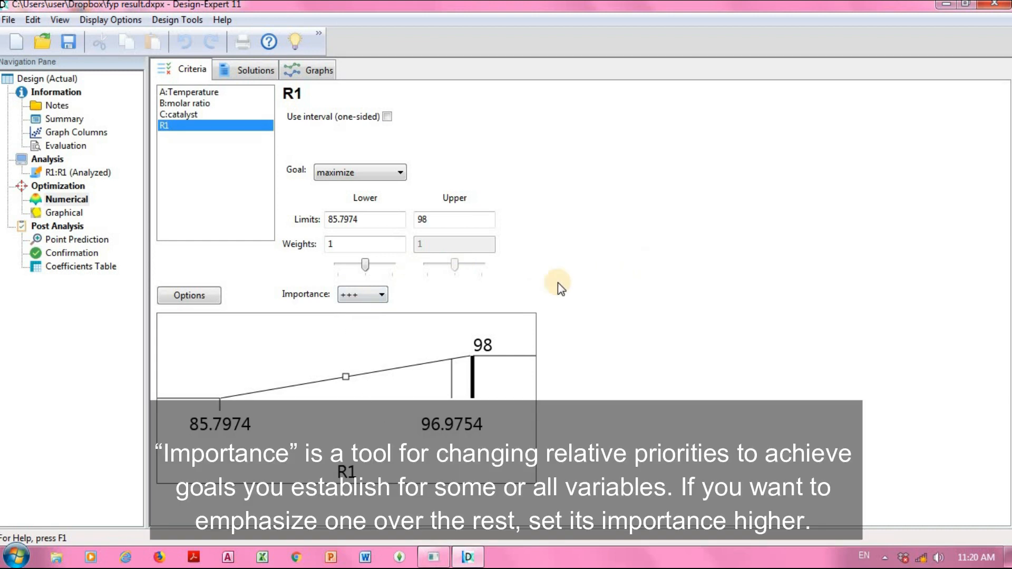
# Check the maximum number of solutions in the optimization options and accept the existing settings.
pyautogui.click(180, 296)
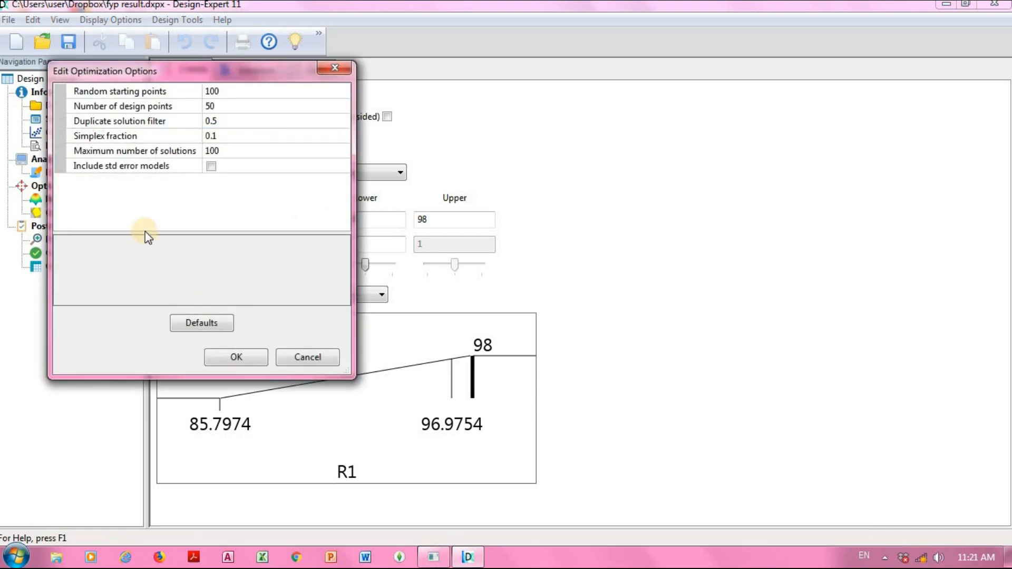
pyautogui.click(227, 150)
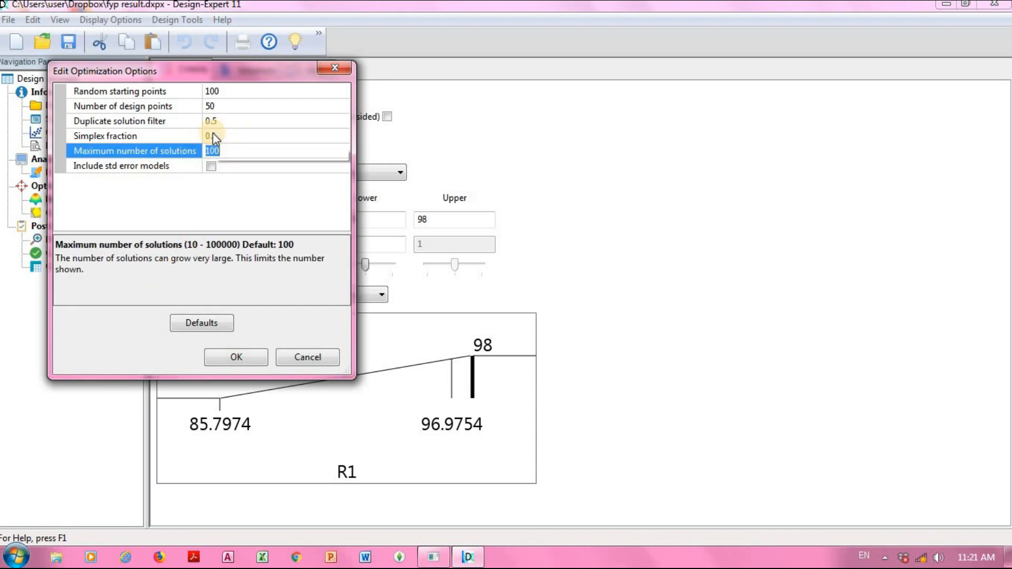
pyautogui.click(216, 355)
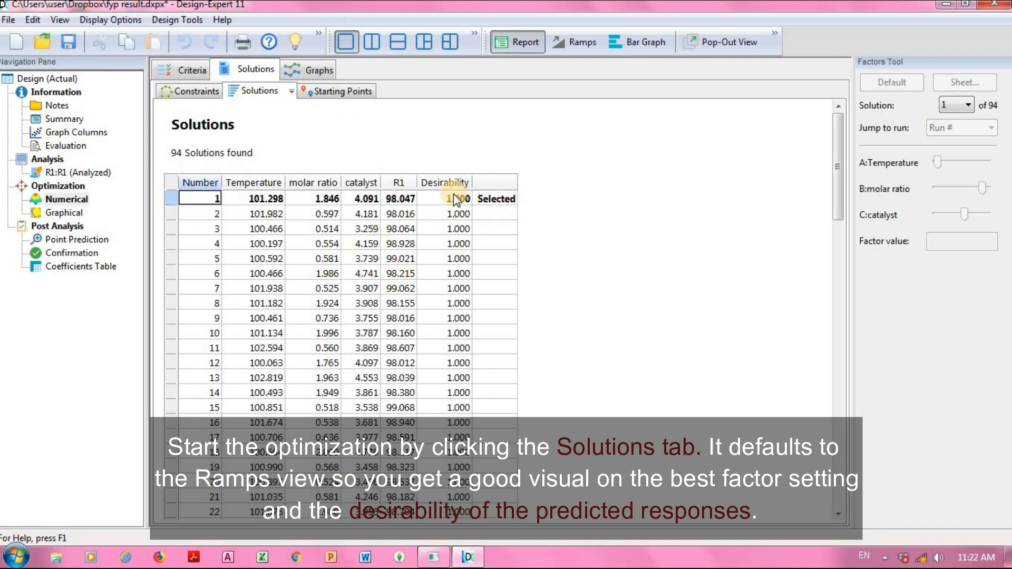
# Examine the desirability values throughout the solutions report, highlighting solutions 77 to 94.
pyautogui.scroll(-9, 450, 216)
pyautogui.scroll(-13, 446, 232)
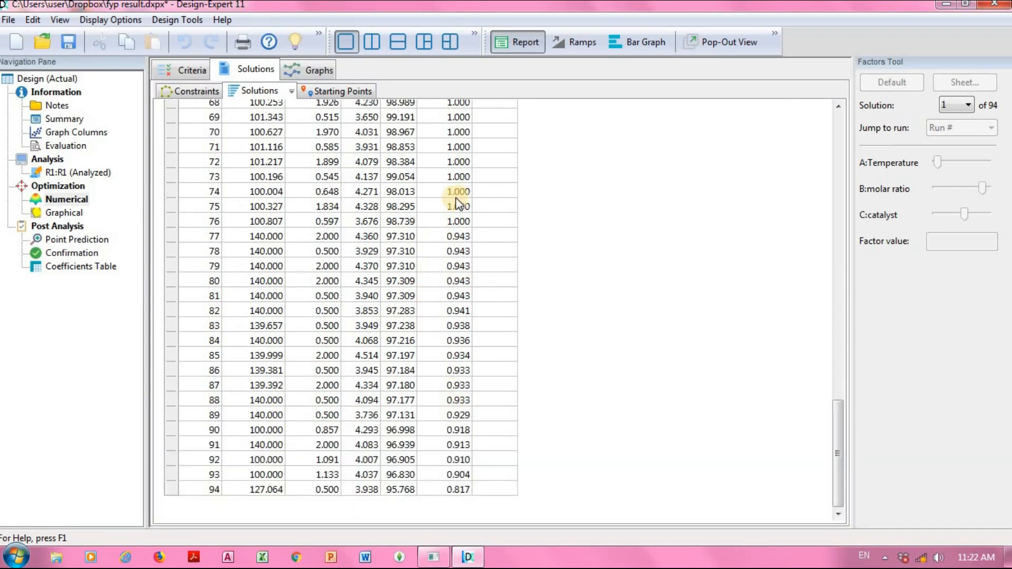
pyautogui.moveTo(458, 235); pyautogui.dragTo(190, 496)
pyautogui.scroll(2, 430, 402)
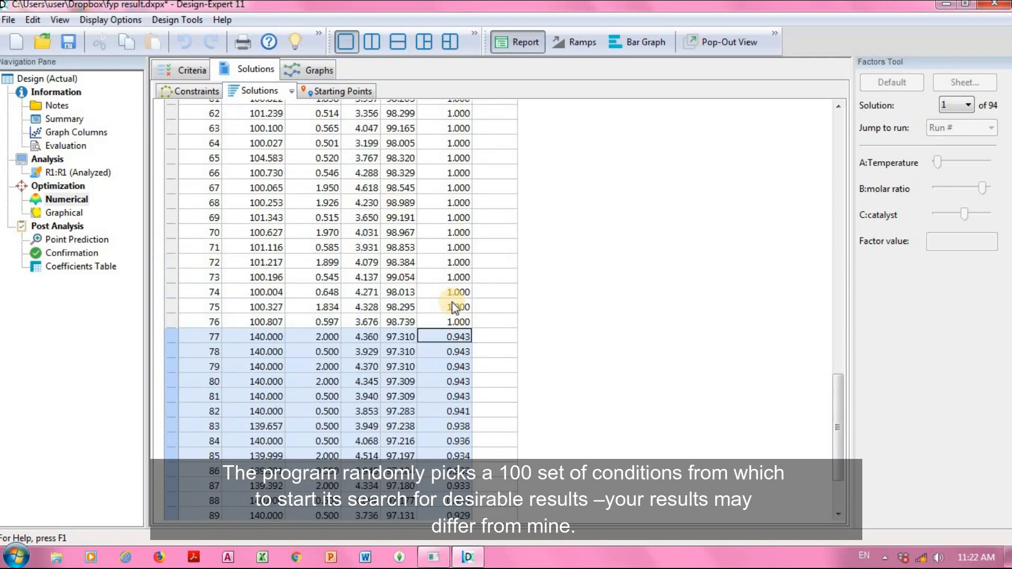
pyautogui.scroll(7, 454, 141)
pyautogui.scroll(11, 454, 142)
pyautogui.scroll(3, 456, 132)
pyautogui.click(491, 177)
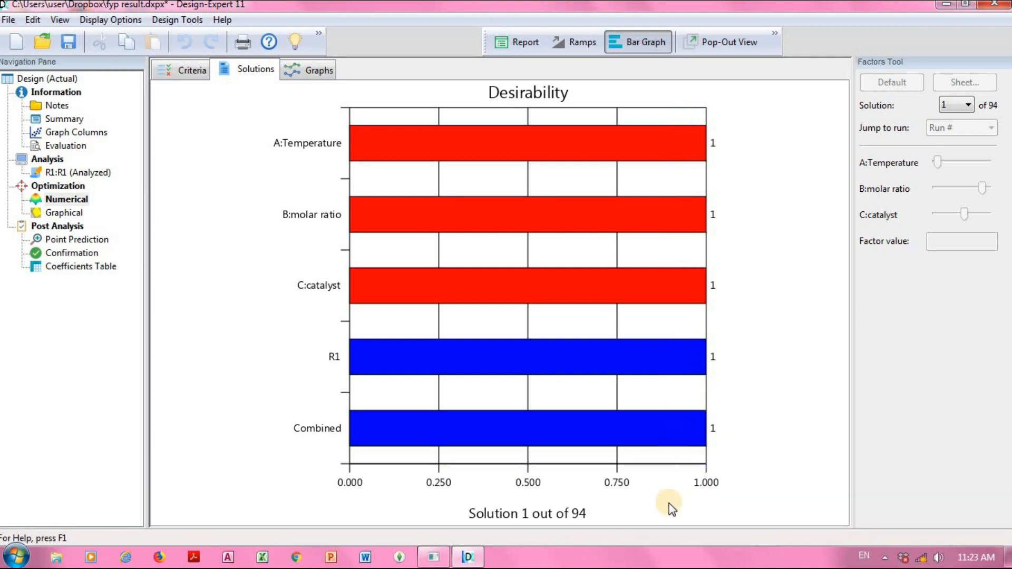
# Show solution 94 in the desirability bar graph.
pyautogui.click(945, 451)
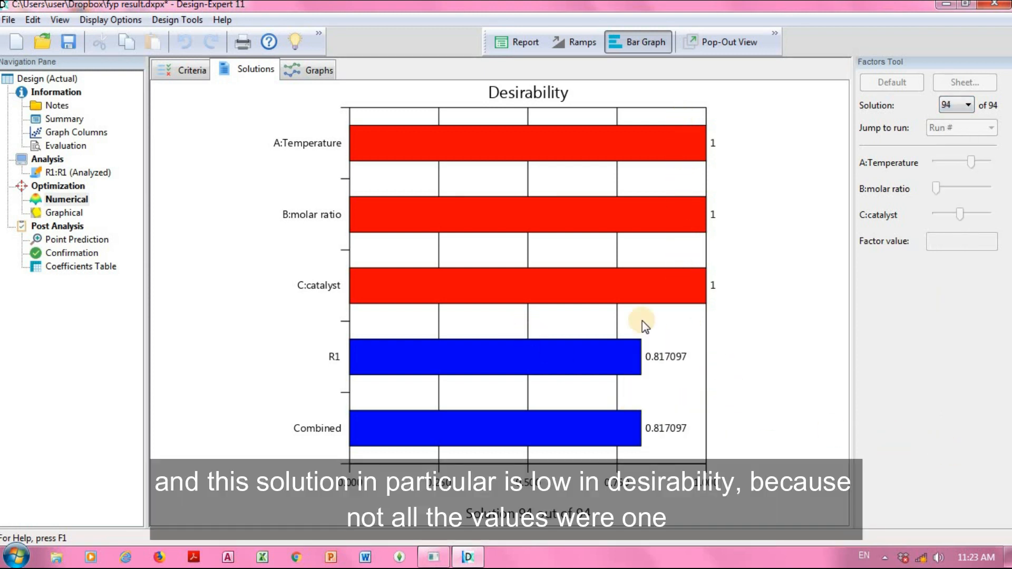